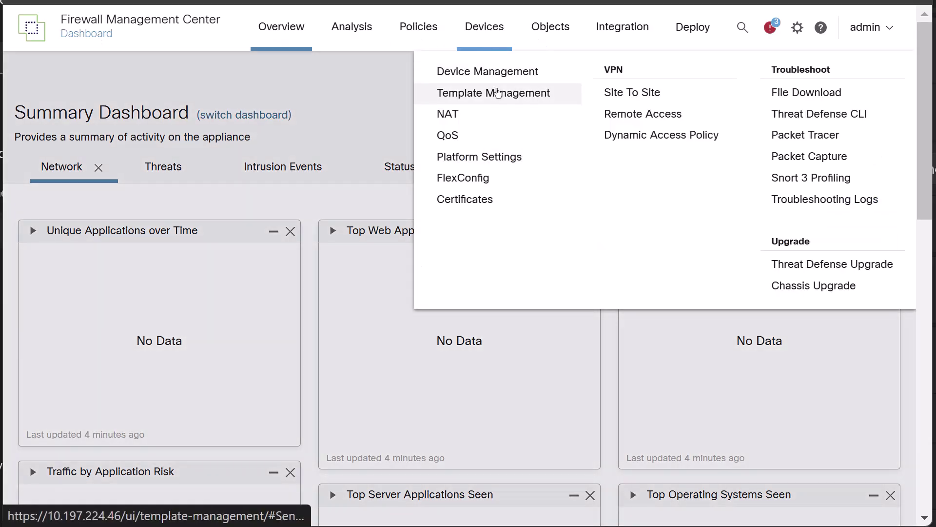
In Template Management, add device template DMZ_temp using access control policy ACL_test
click(497, 93)
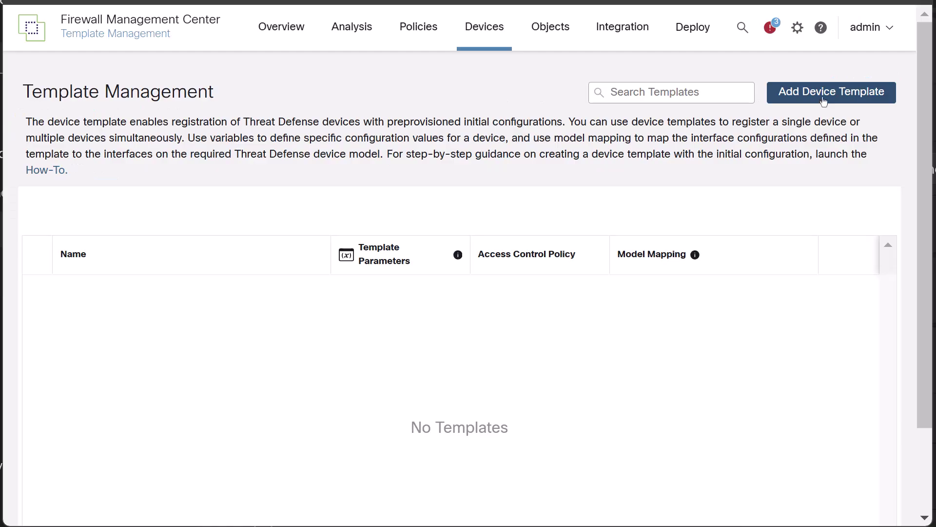
click(826, 100)
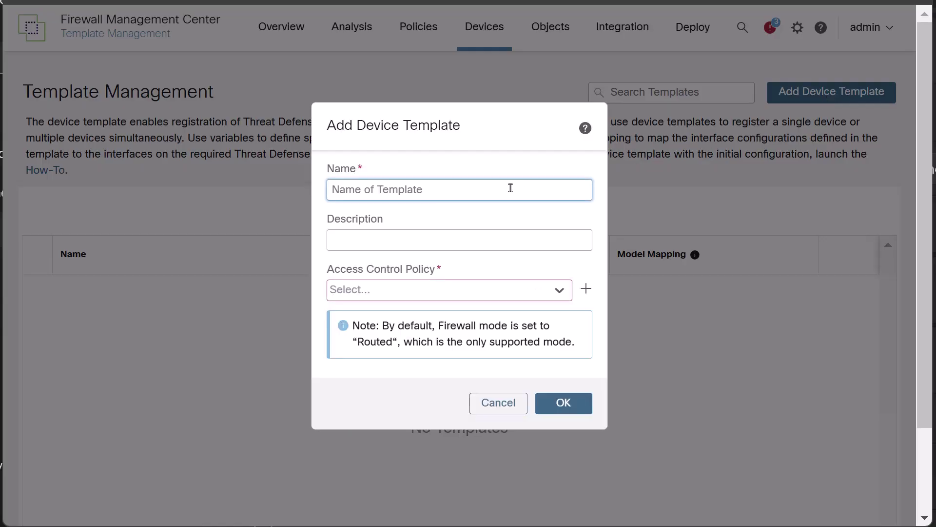
text(DMZ)
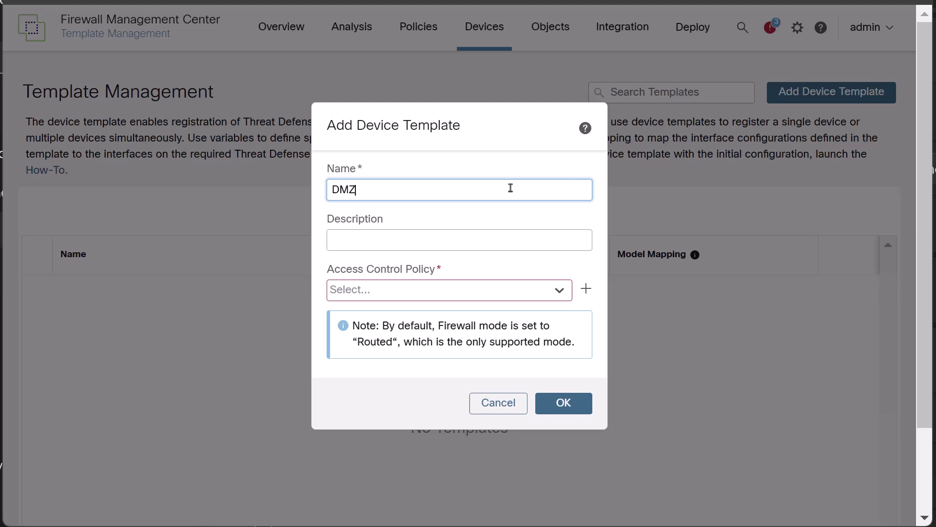
text(_temp)
click(561, 295)
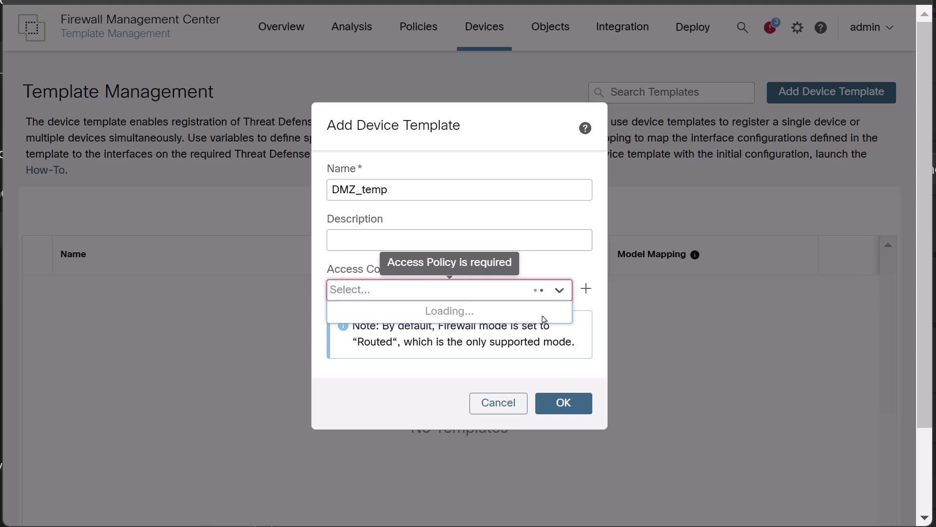
click(511, 319)
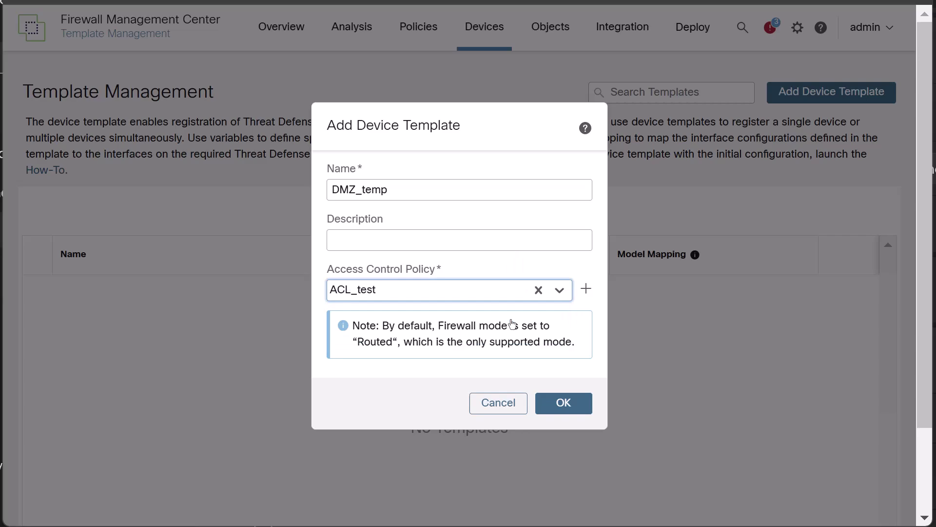
click(555, 404)
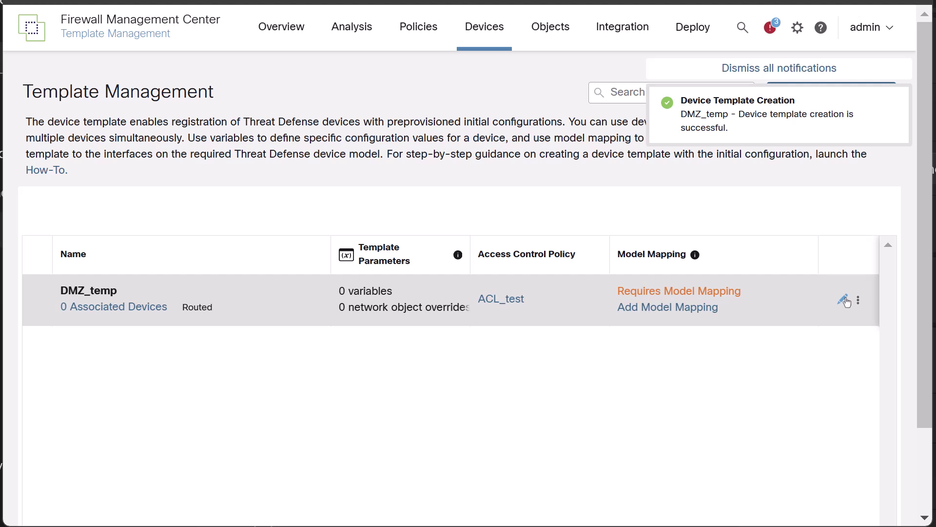
Open DMZ_temp, cancel a stray Add Physical Interface, and edit outside interface Ethernet1/1
click(846, 301)
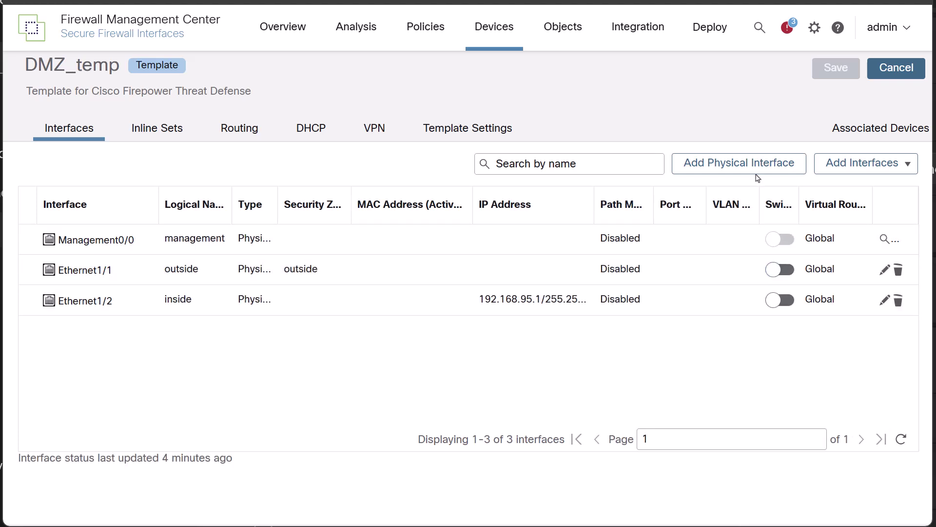
click(756, 170)
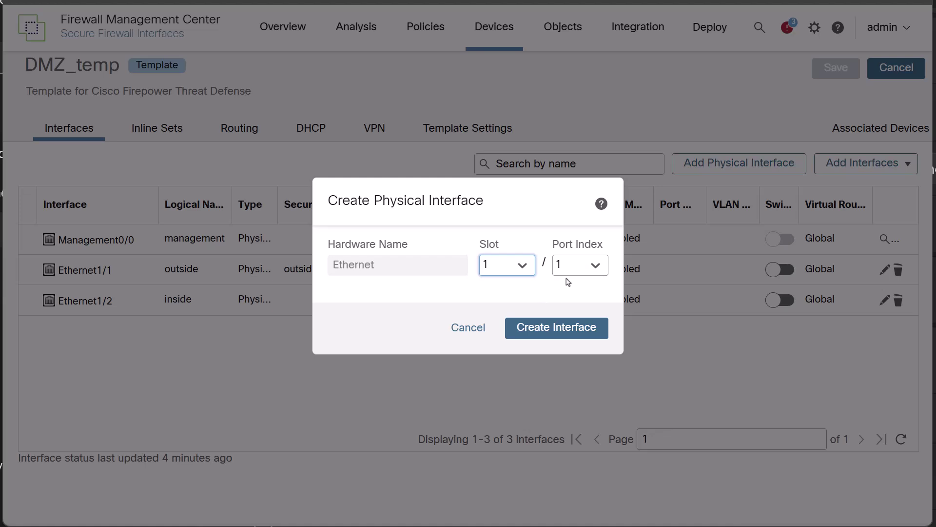
click(471, 326)
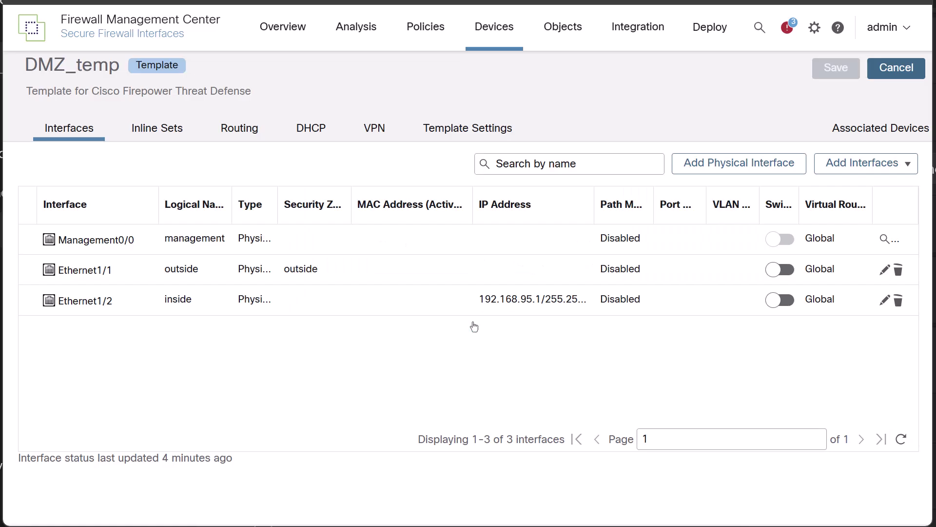
click(883, 272)
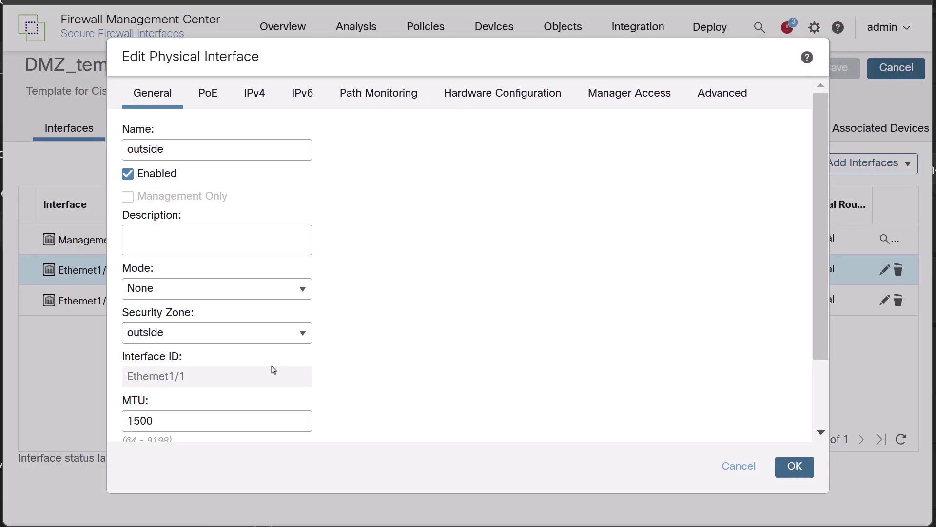
Set Ethernet1/1's IPv4 type to Use Static IP and name a new address variable outside_ip
click(273, 103)
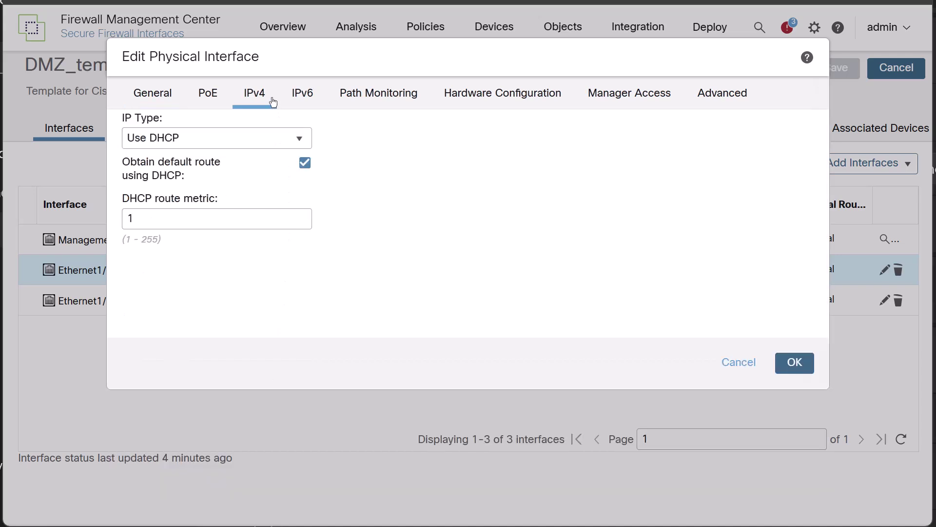
click(299, 139)
click(248, 168)
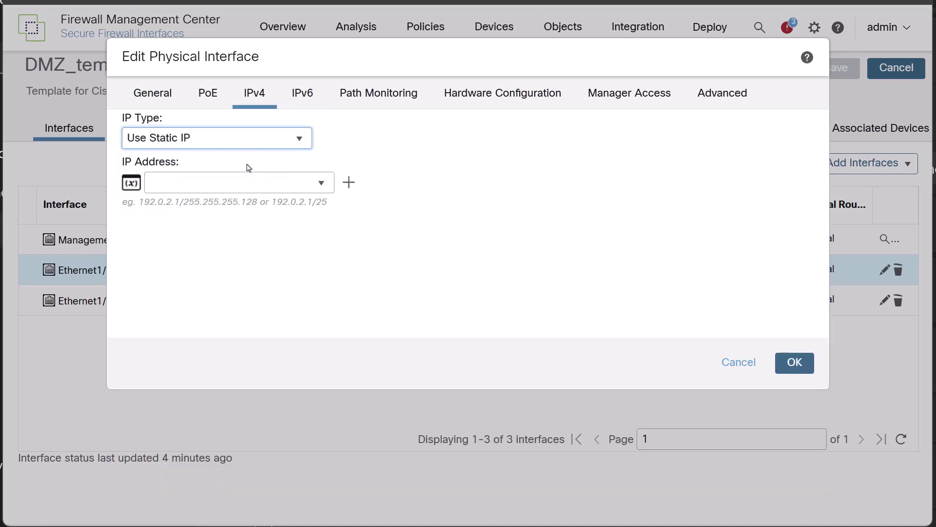
click(346, 183)
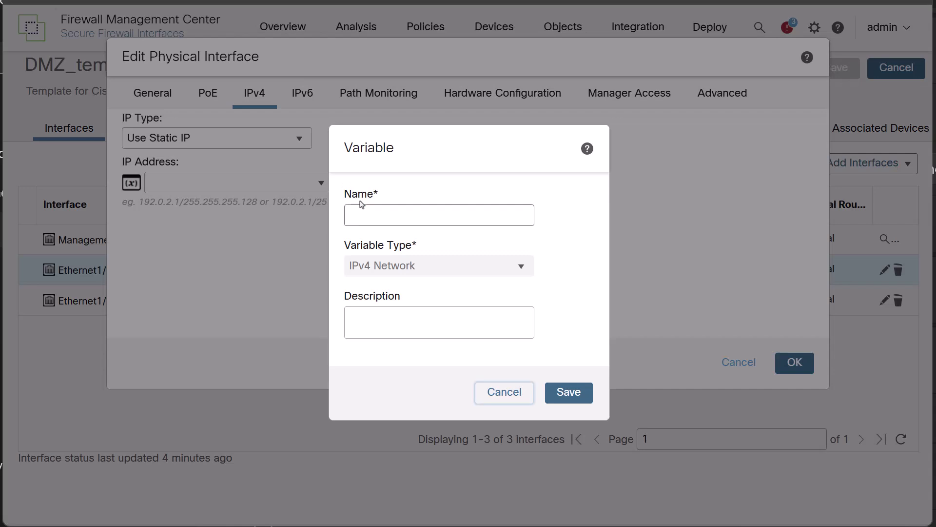
text(outside)
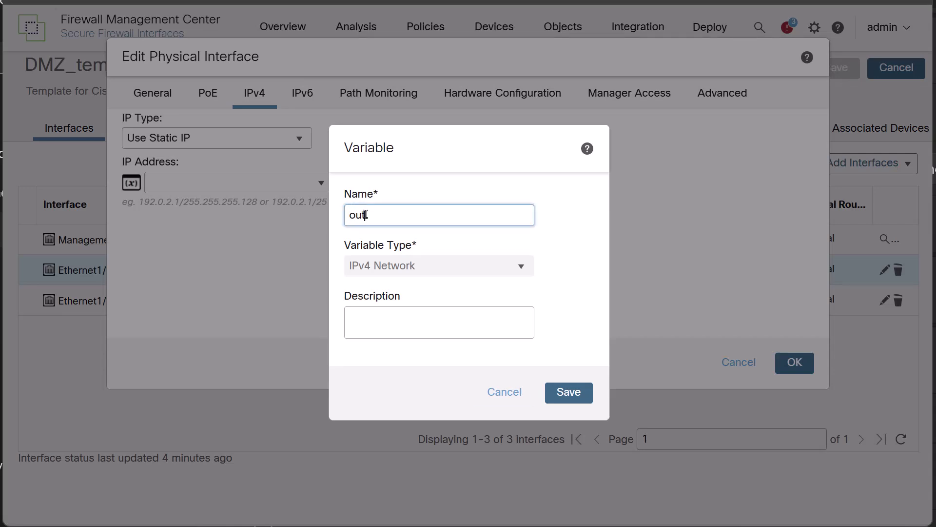
text(_ip)
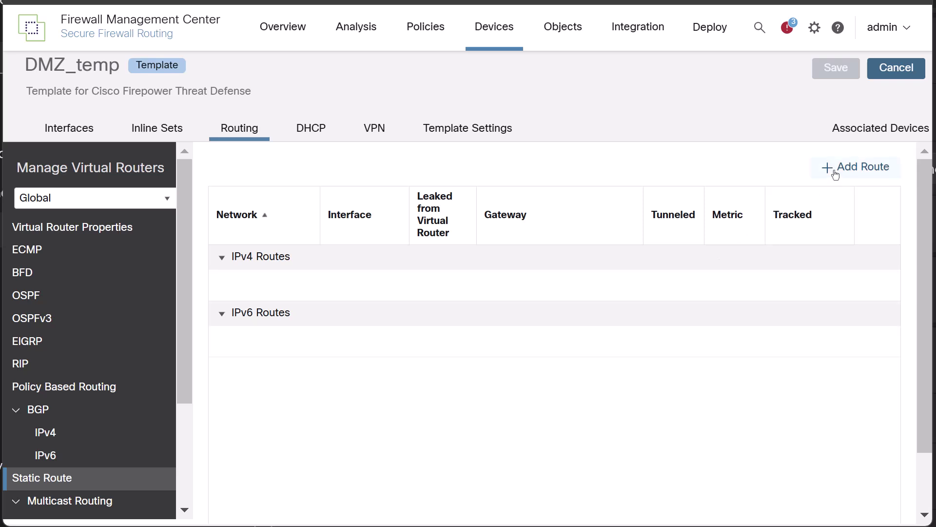
Add a static route on interface outside with dmz as its selected network
click(857, 166)
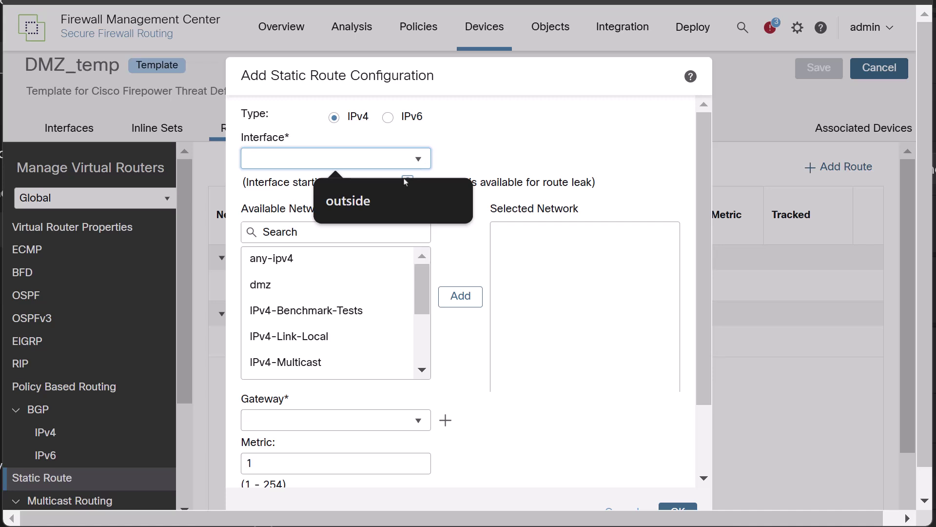
click(348, 201)
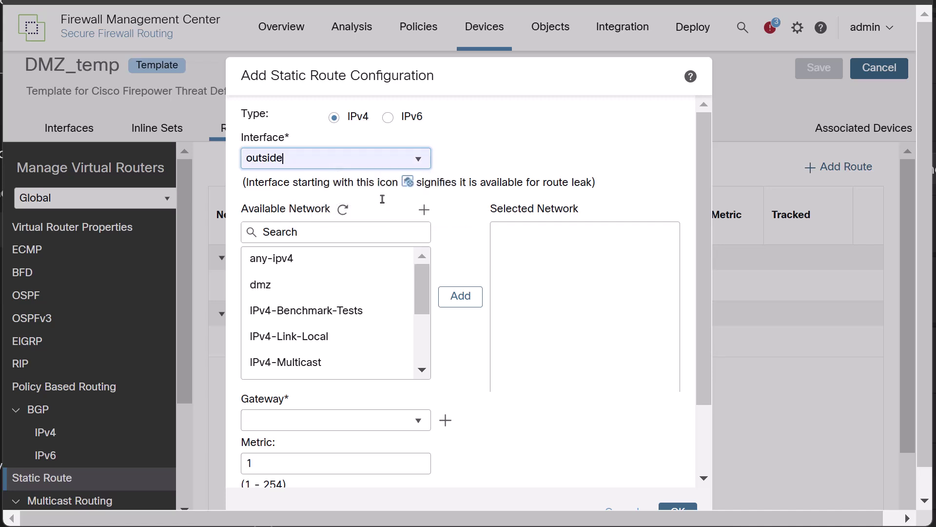
click(277, 287)
click(454, 295)
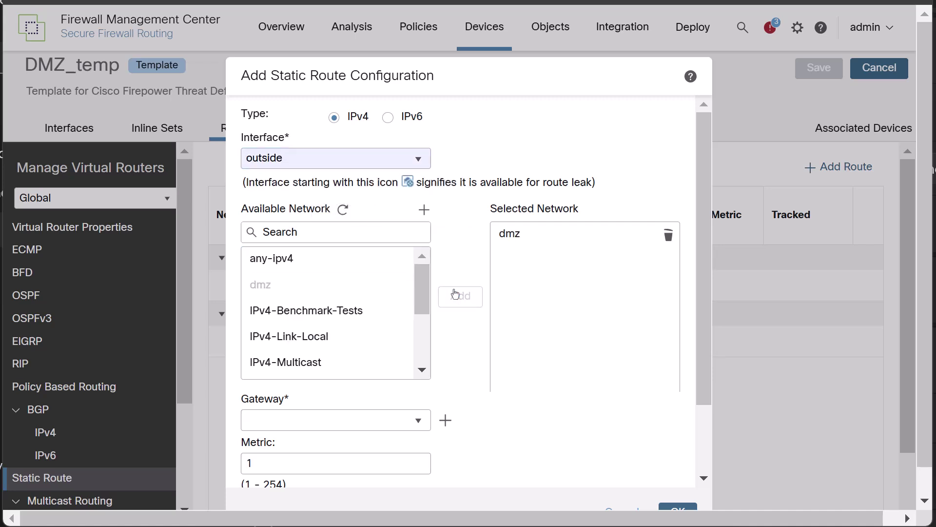
scroll(489, 341, down, 2)
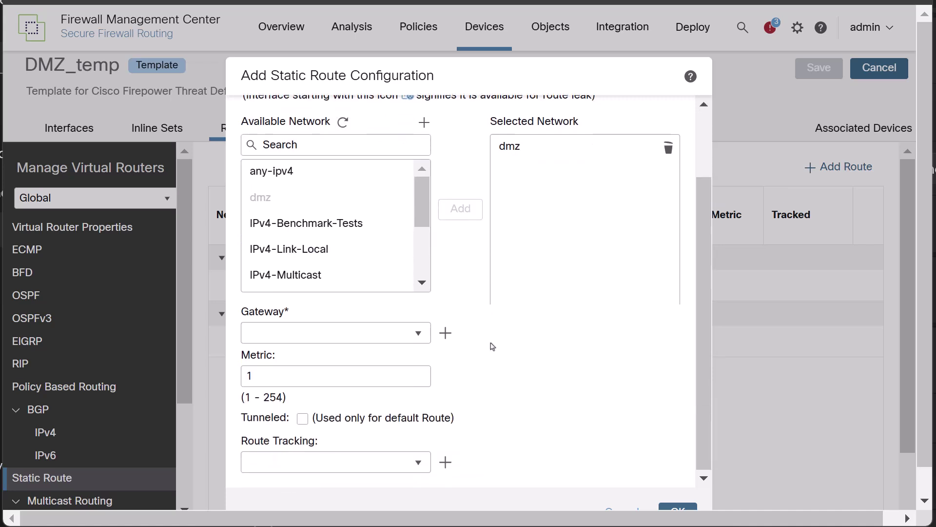
Create overridable host object gw_outside with the pasted address as gateway, and save the route
click(444, 334)
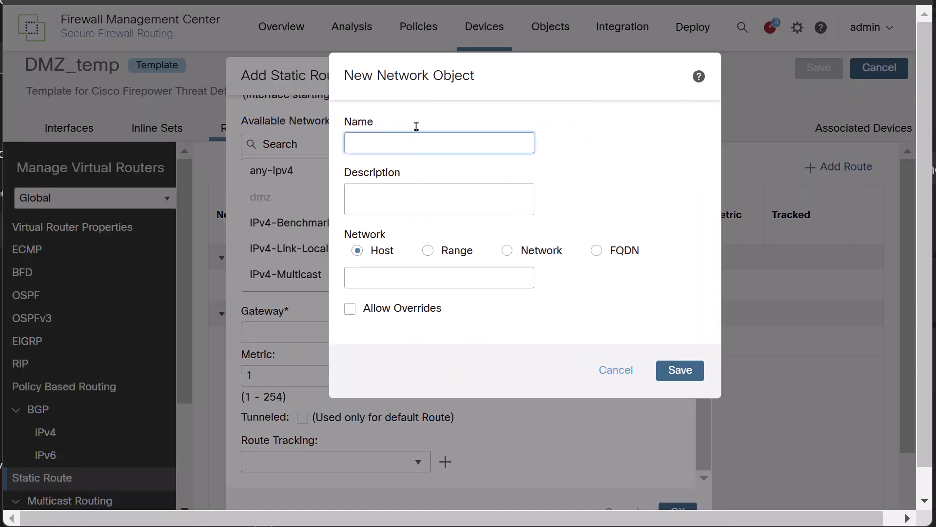
text(gw_outside)
click(385, 276)
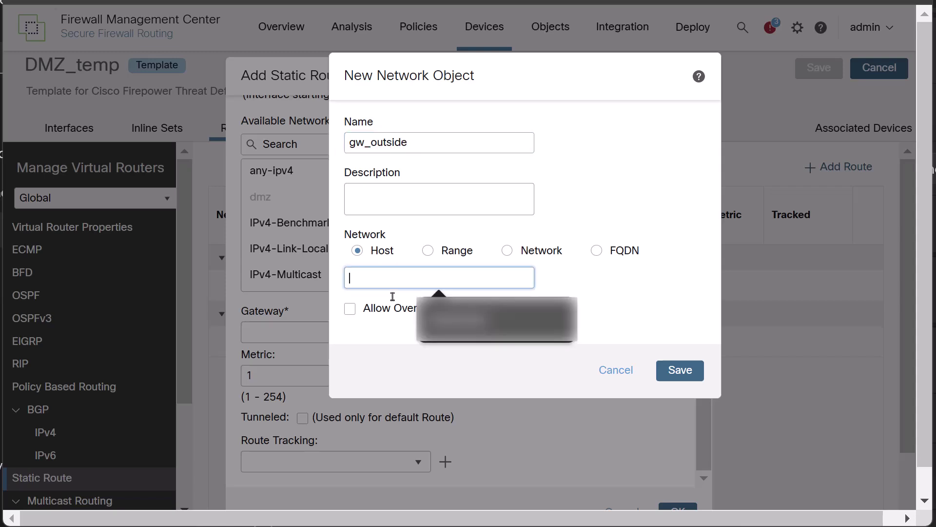
key(ctrl+v)
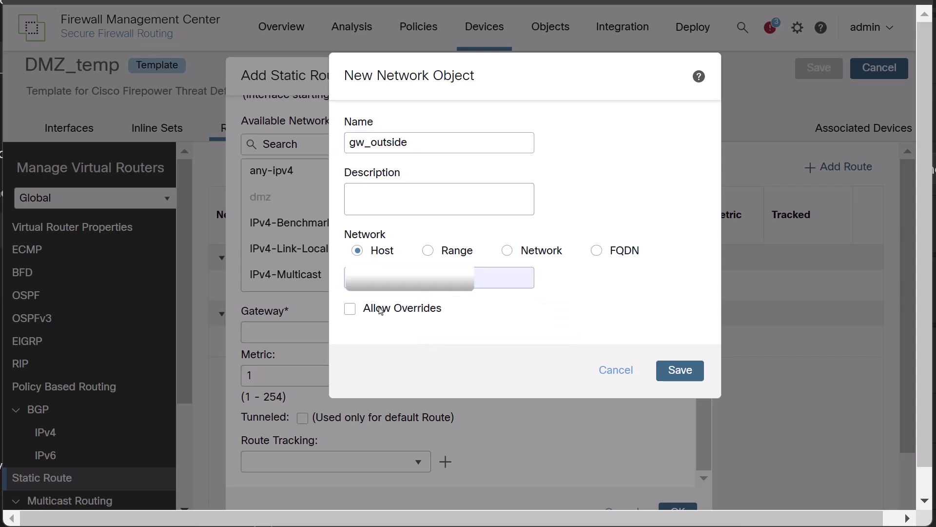
click(349, 308)
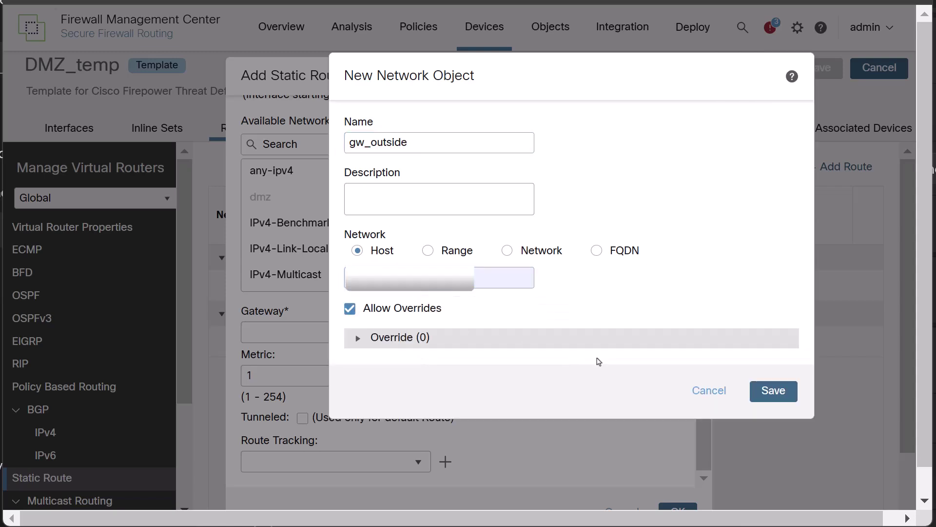
click(773, 391)
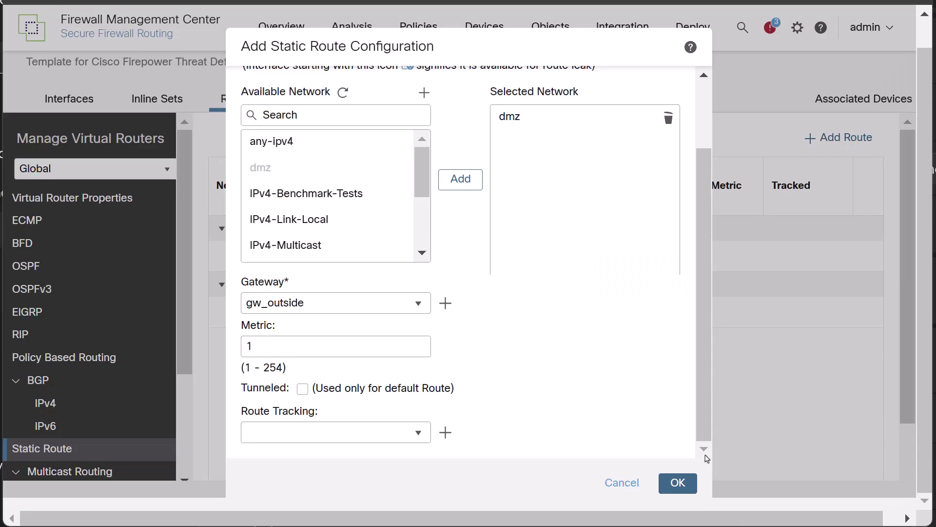
click(679, 482)
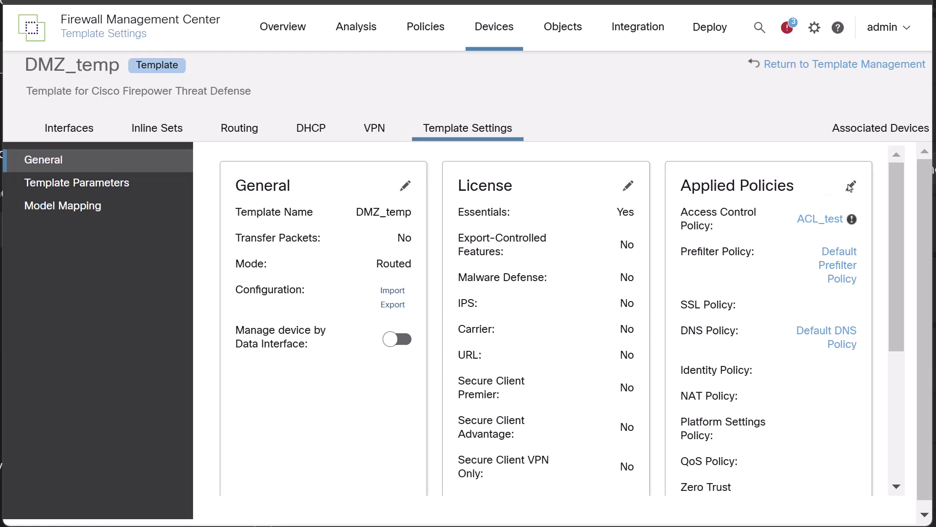
Set DMZ_temp's NAT policy to NAT_test and platform settings policy to platform_test, then save
click(851, 187)
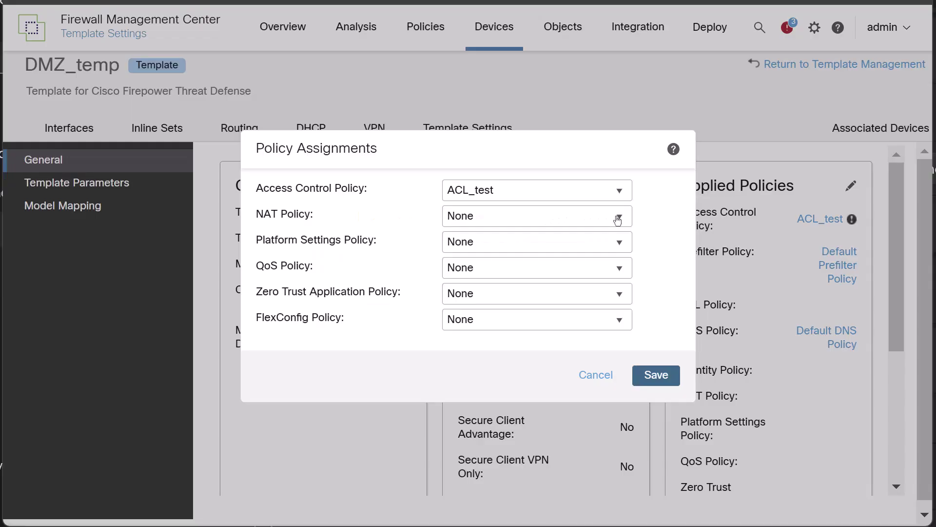
click(617, 220)
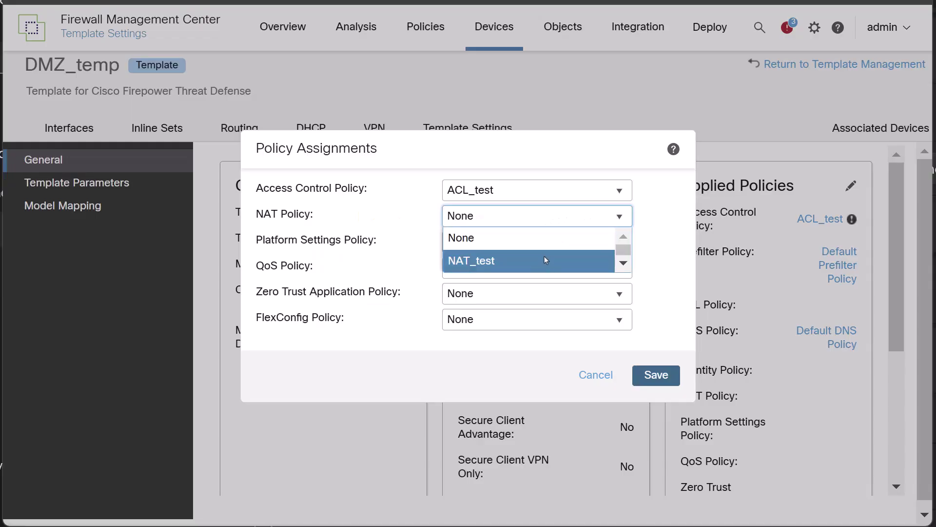
click(500, 263)
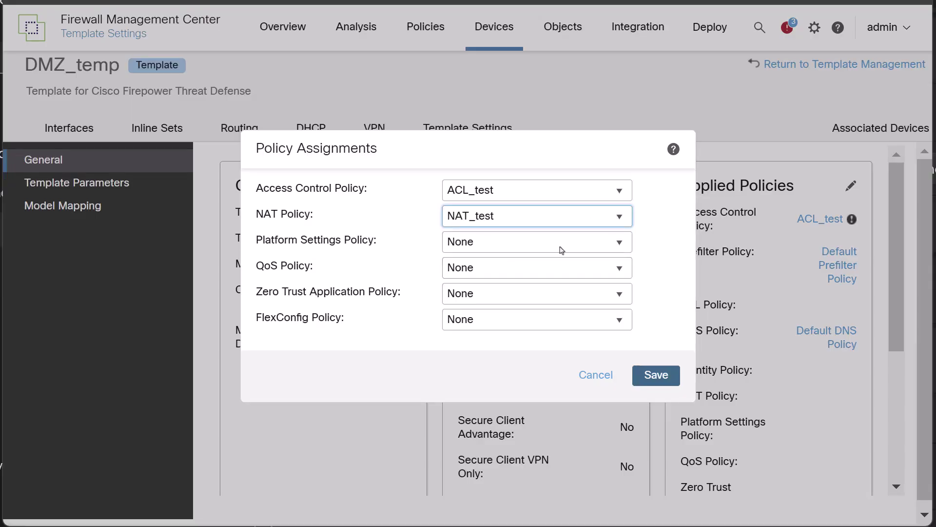
click(621, 243)
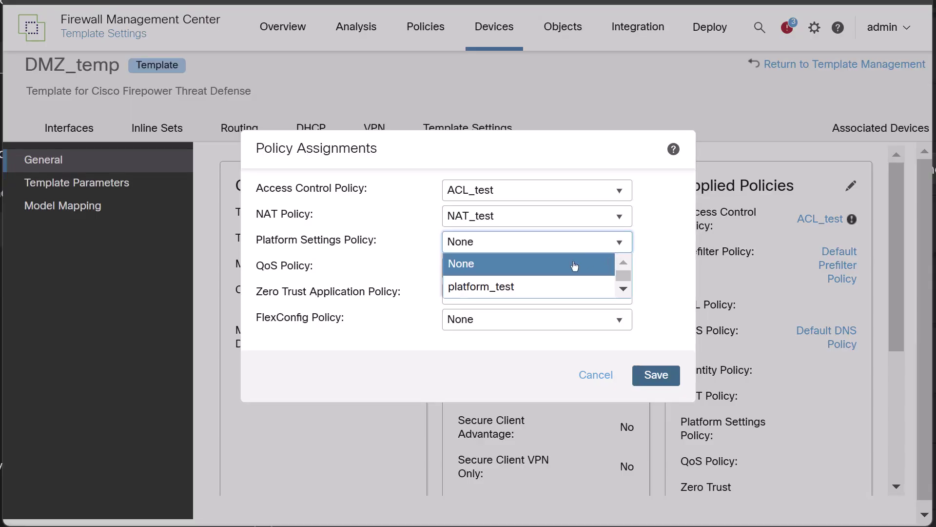
click(533, 289)
click(651, 379)
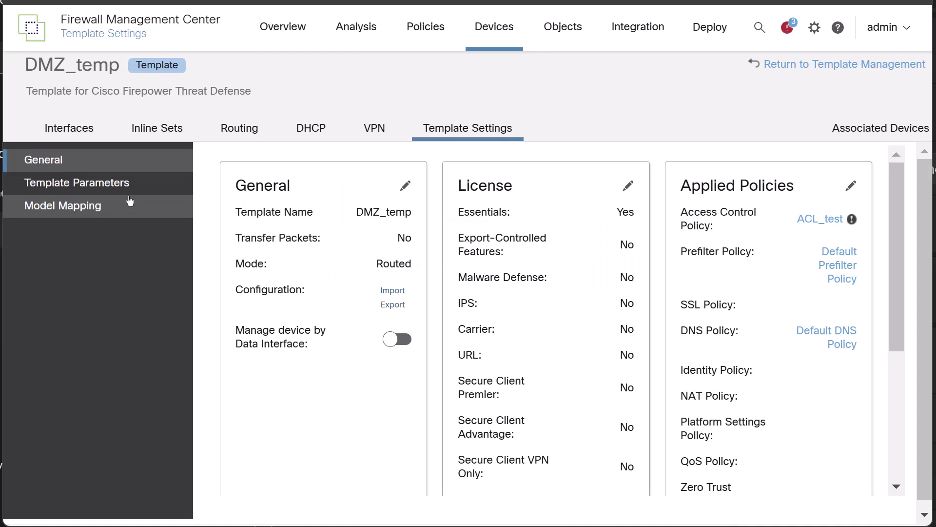
In Template Parameters, move gw_outside into the network object overrides and save
click(129, 190)
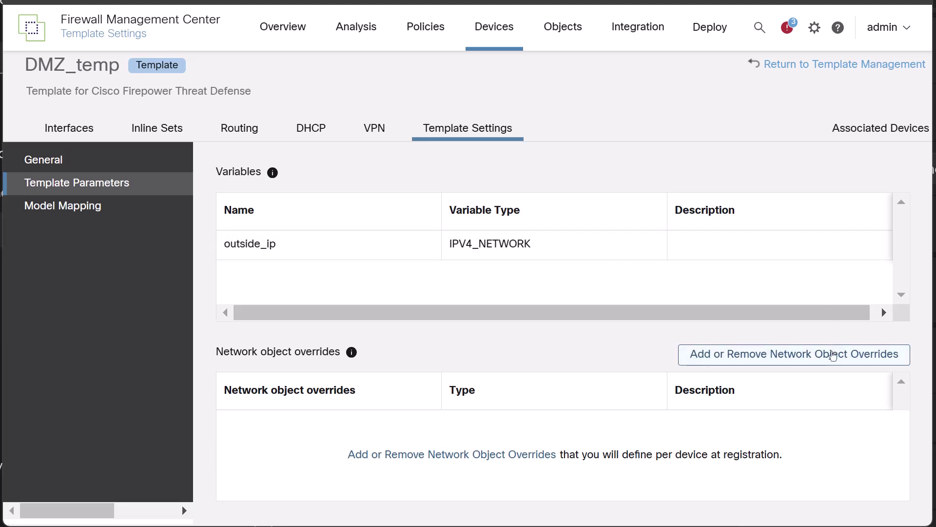
click(833, 355)
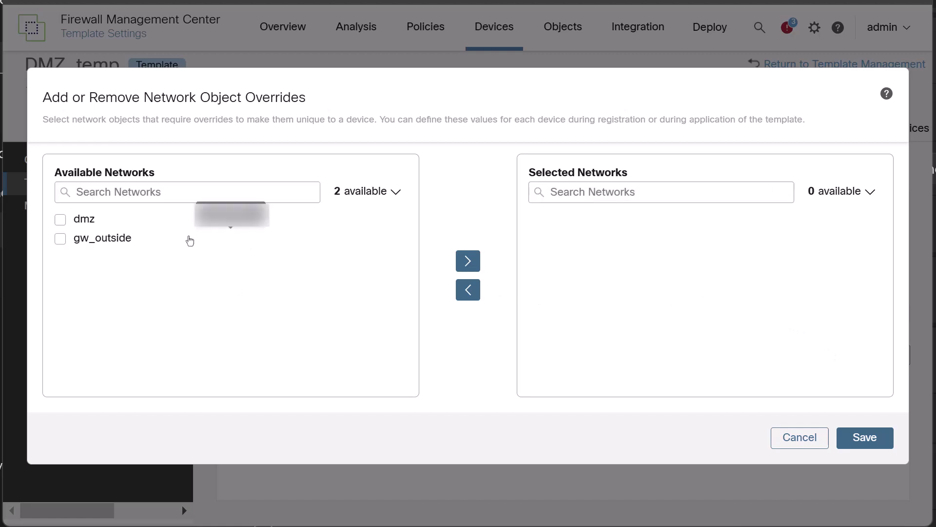
click(111, 239)
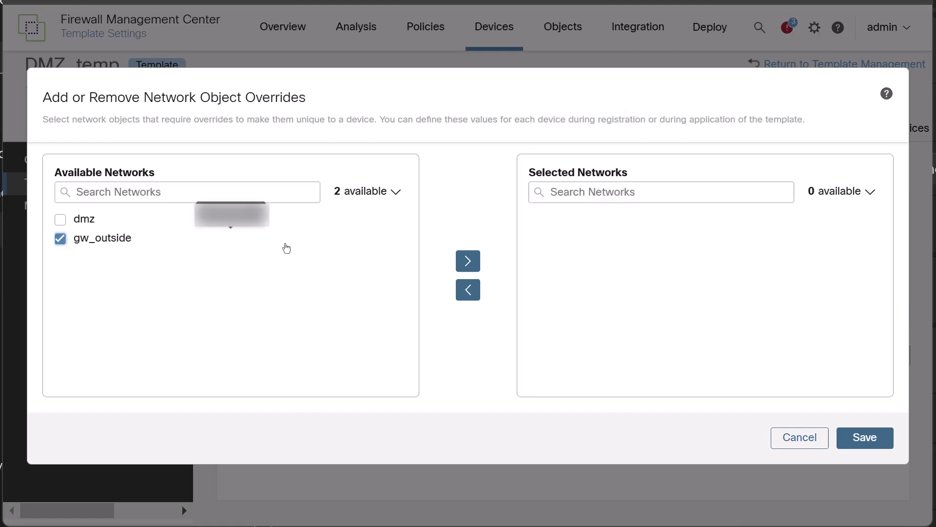
click(468, 260)
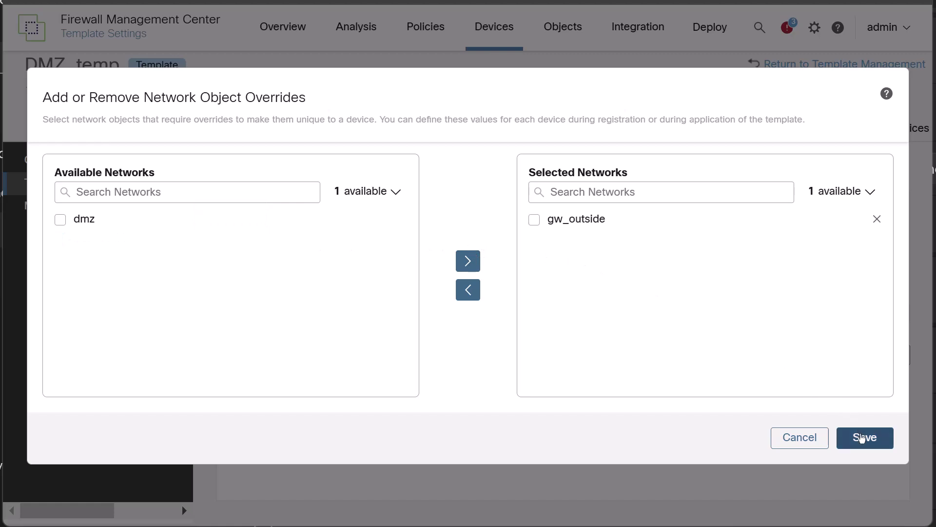
click(861, 438)
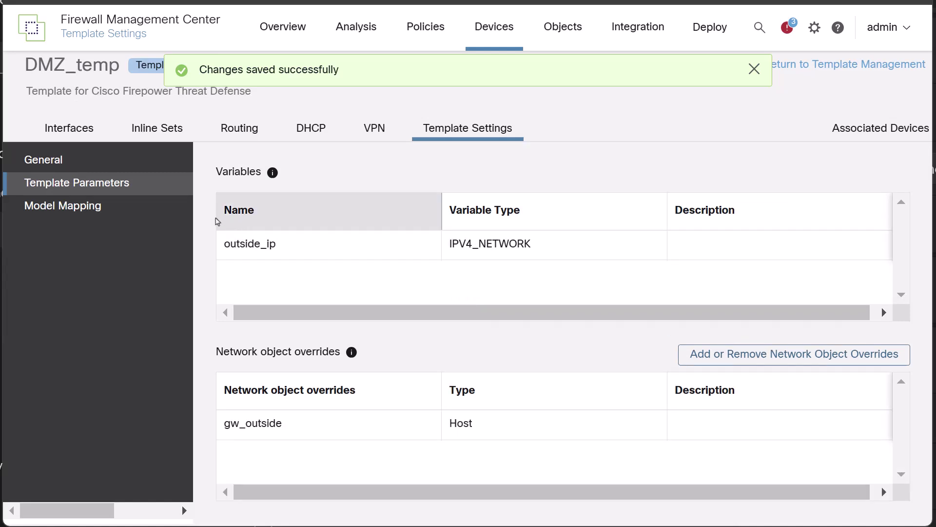
Add and save a model mapping for Cisco Firepower 1010 Threat Defense
click(130, 219)
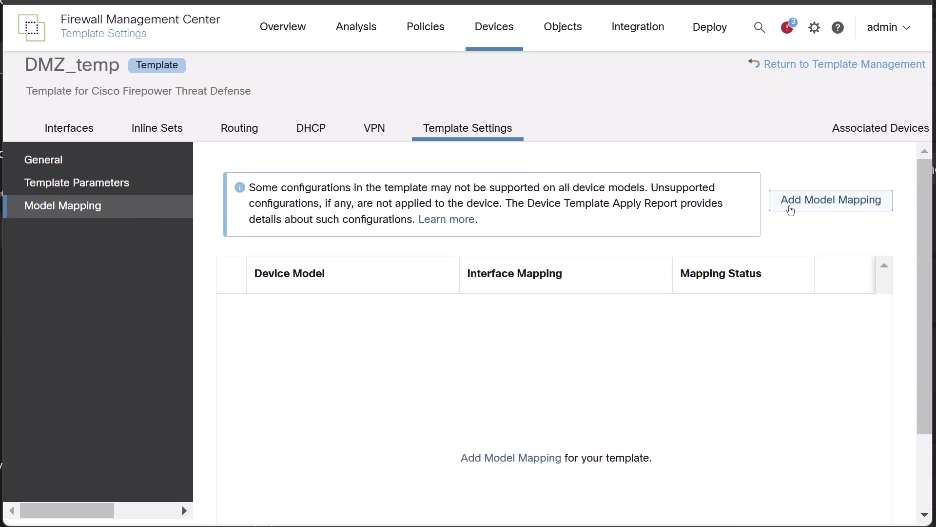
click(790, 210)
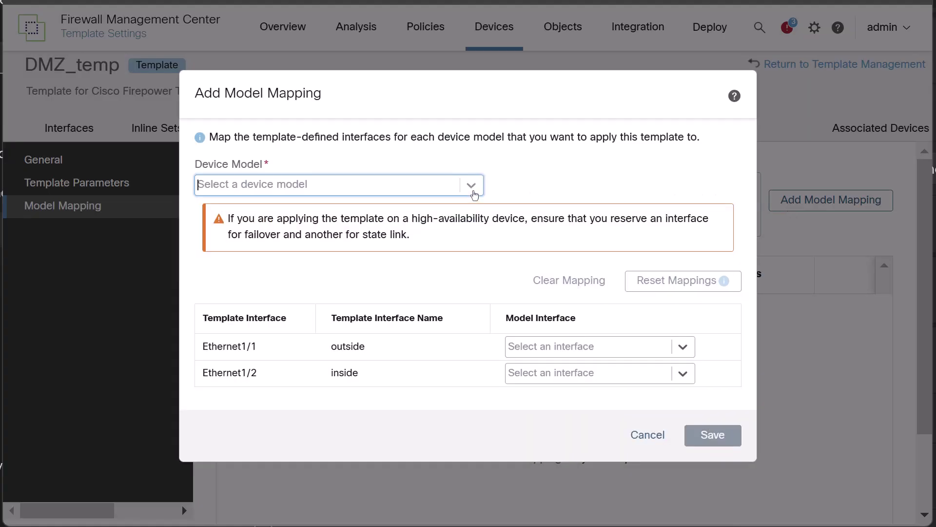
click(473, 191)
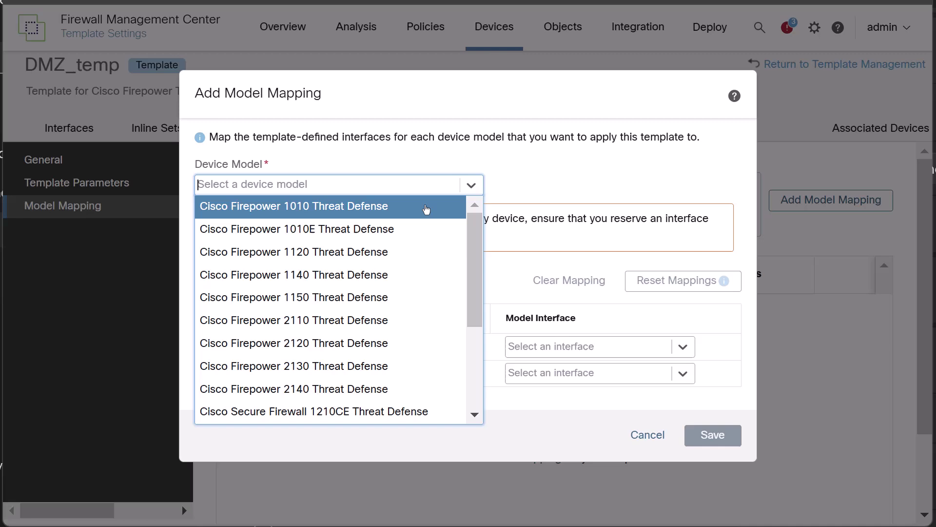
click(426, 210)
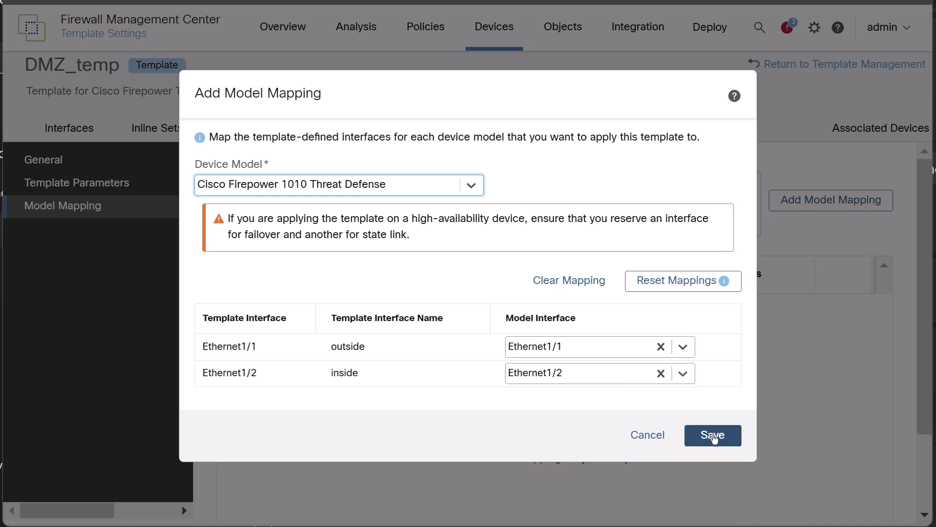
click(713, 437)
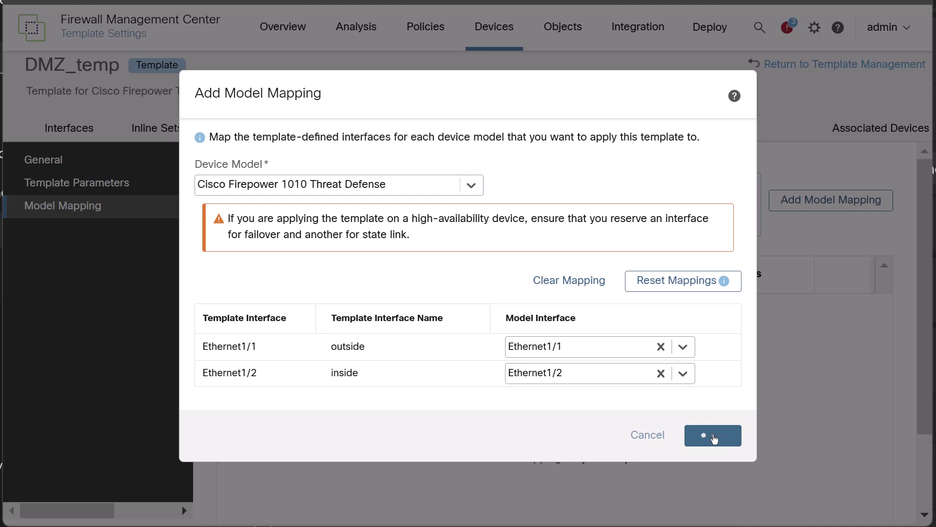